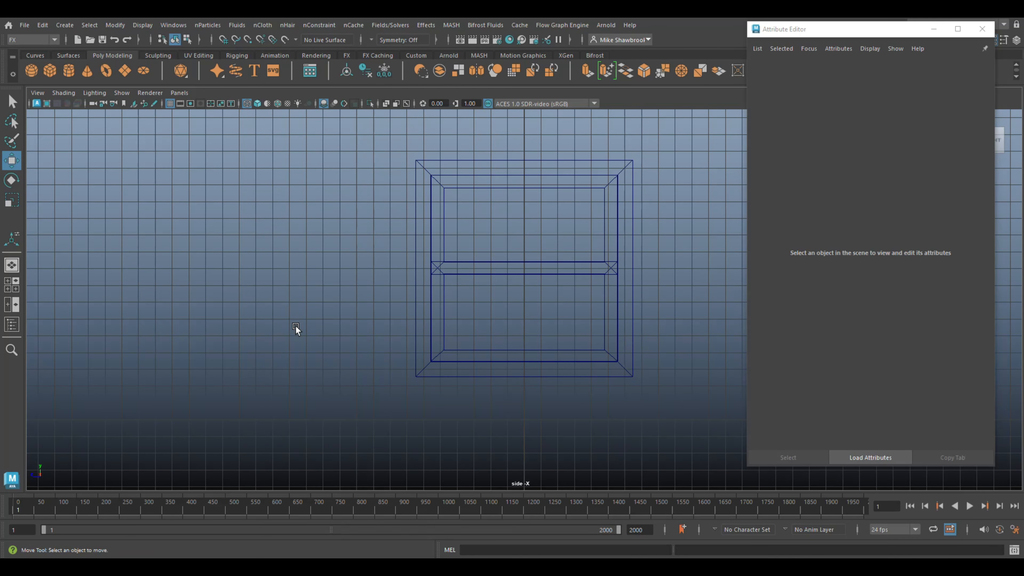
Switch from the side view to the maximized perspective view and close the Attribute Editor.
left_click(12, 285)
key("space")
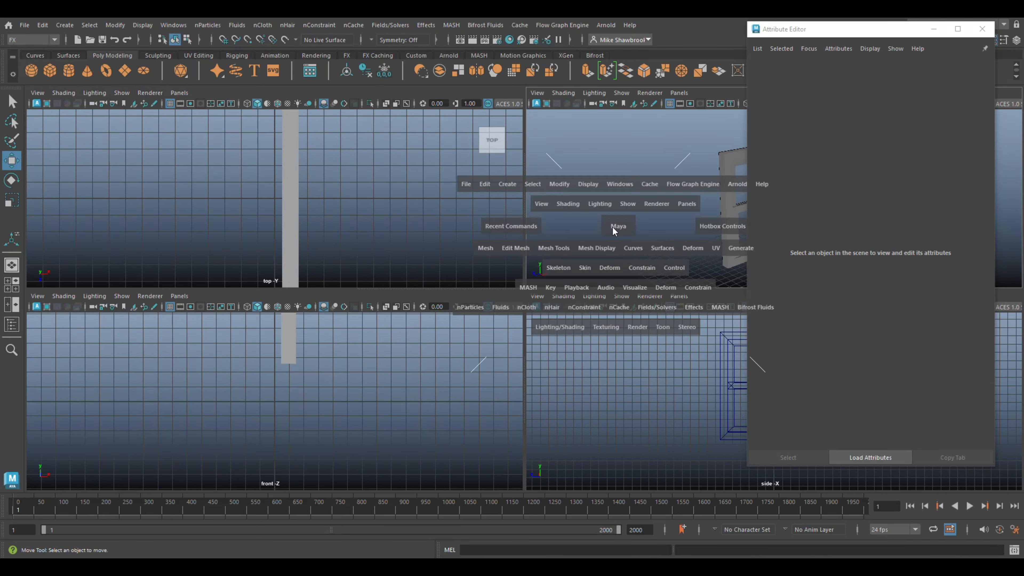
left_click(982, 29)
Test the lower window sash by sliding it vertically within the frame, leaving it raised in the upper half.
left_click(547, 304)
left_click_drag(516, 296, 500, 103)
key("ctrl+z")
key("shift+z")
key("ctrl+z")
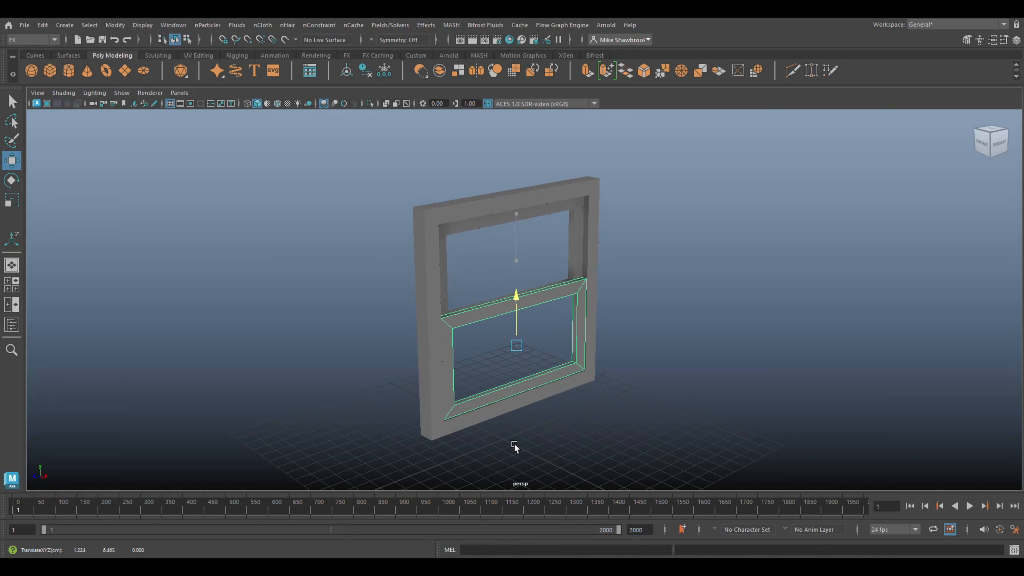
key("shift+z")
left_click_drag(547, 272, 560, 91)
scroll(682, 293, "down", 3)
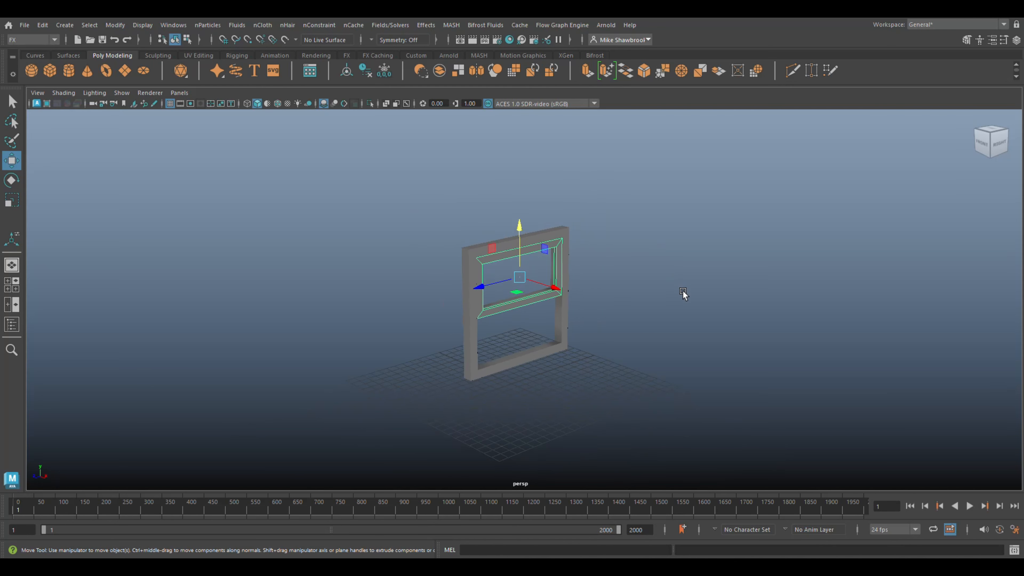
Create a polygon cube, place it in front of the window frame, and scale it to about 3.46 × 2.15 × 1.
left_click(52, 70)
left_click_drag(544, 398, 724, 486)
key("r")
left_click_drag(582, 369, 587, 321)
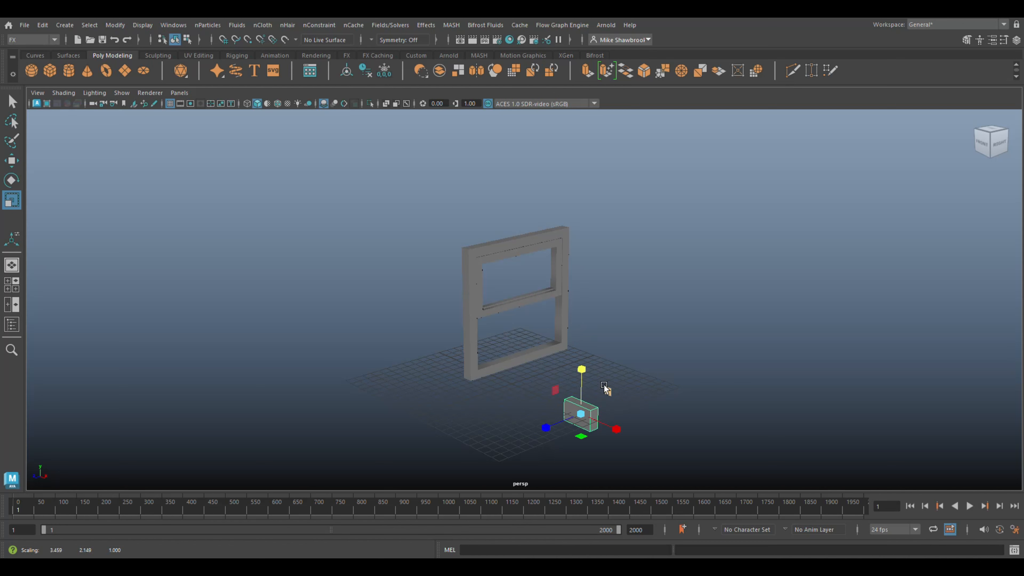
left_click_drag(683, 471, 672, 423, "alt")
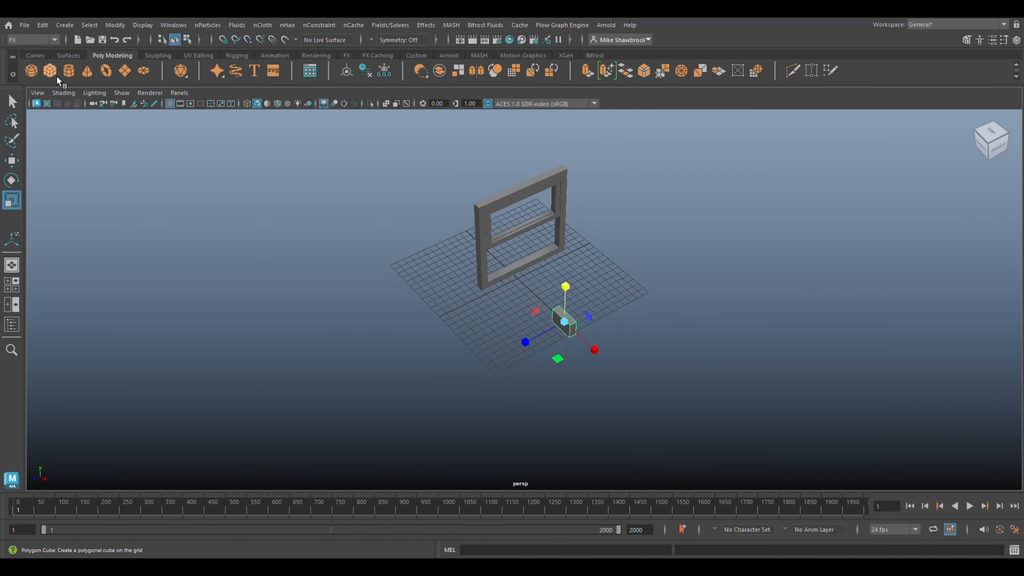
Create a second cube at the small block's position and scale it into a flat slab of about 10.4 × 1.53 × 22.25.
left_click(50, 71)
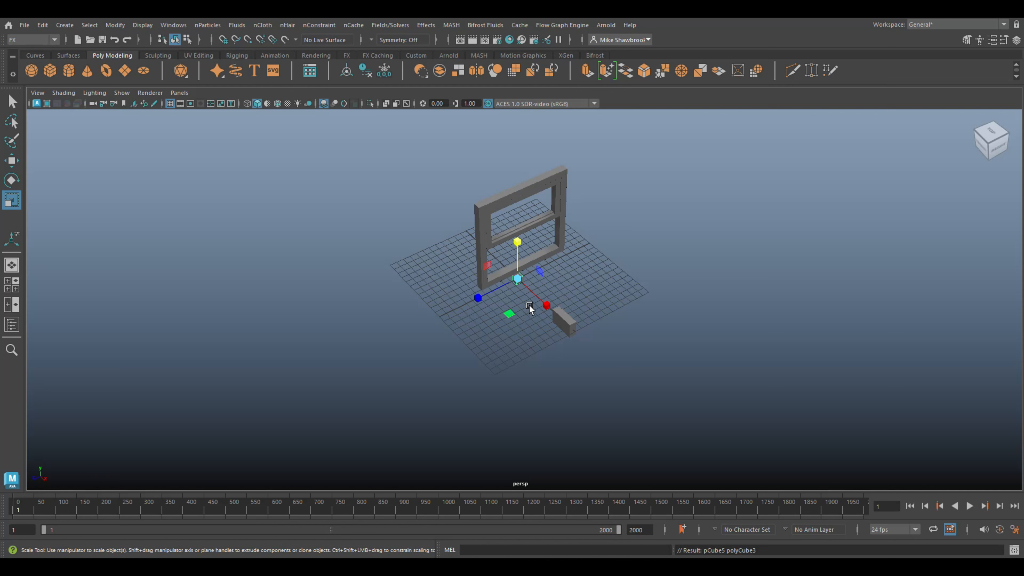
key("w")
left_click_drag(548, 307, 590, 369)
key("r")
left_click_drag(561, 336, 403, 415)
left_click_drag(597, 352, 635, 389)
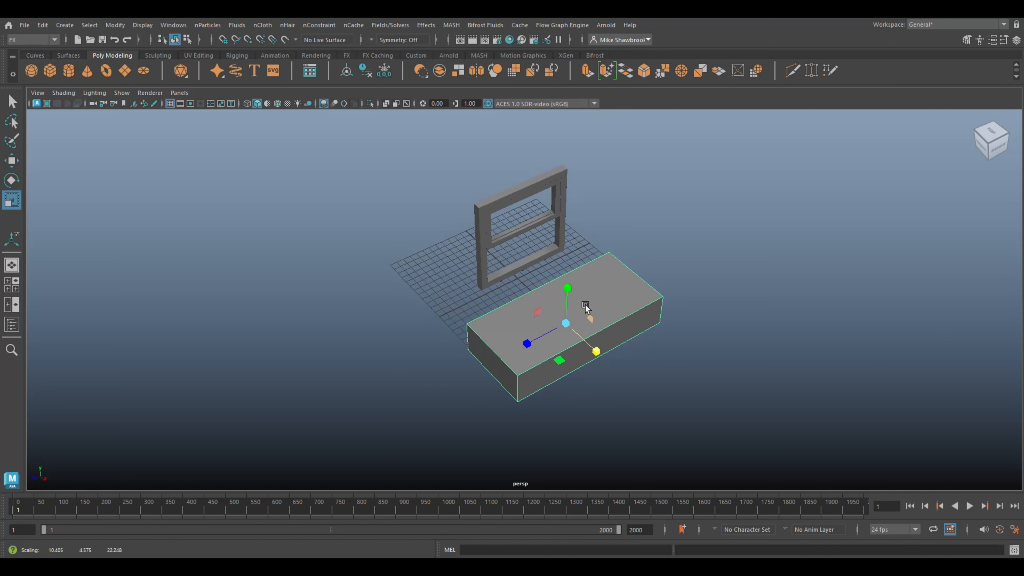
left_click_drag(572, 287, 575, 326)
Select the small block embedded in the slab and stretch it across the slab's width to an X scale of about 7.86.
left_click_drag(605, 377, 661, 370, "alt")
left_click(564, 281)
key("alt")
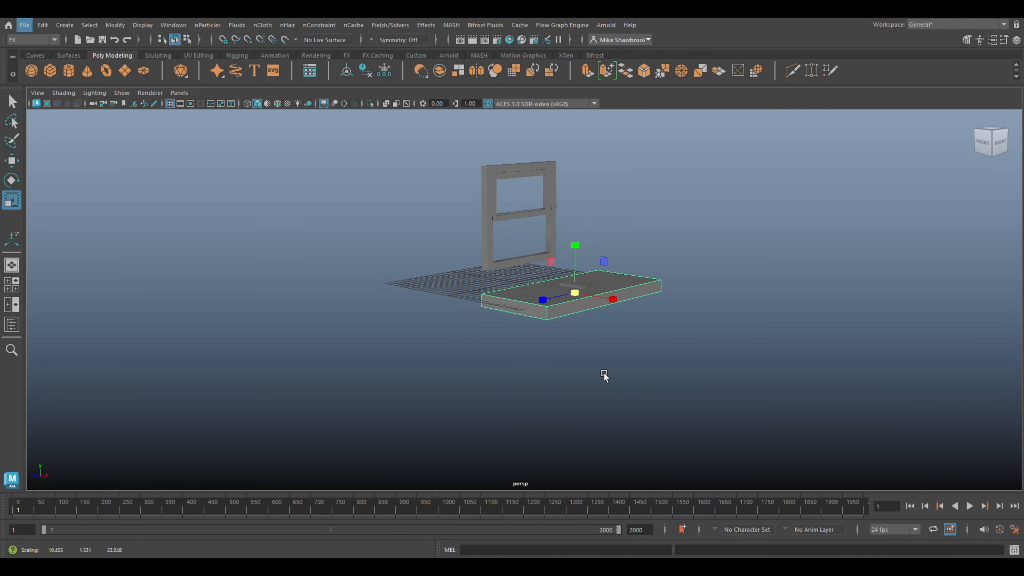
scroll(612, 383, "up", 7)
scroll(698, 330, "up", 5)
scroll(803, 214, "down", 3)
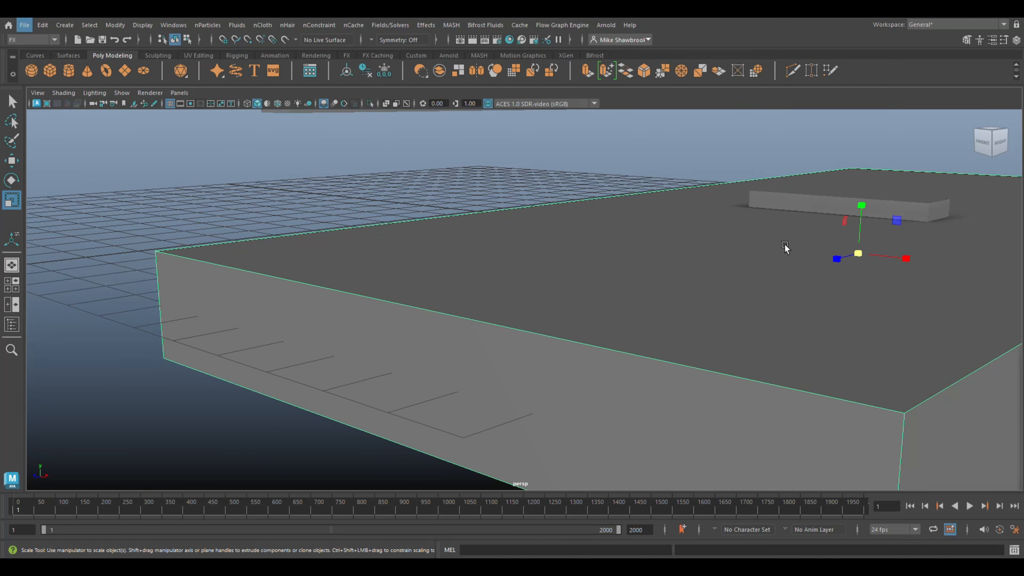
left_click(778, 198)
scroll(720, 309, "down", 8)
left_click_drag(638, 393, 674, 419, "alt")
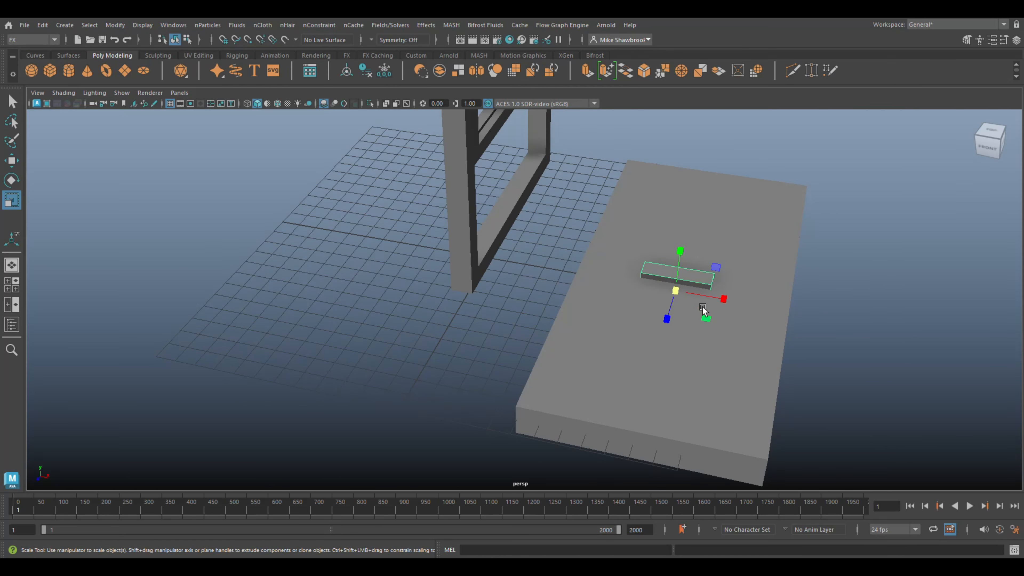
left_click_drag(722, 298, 780, 322)
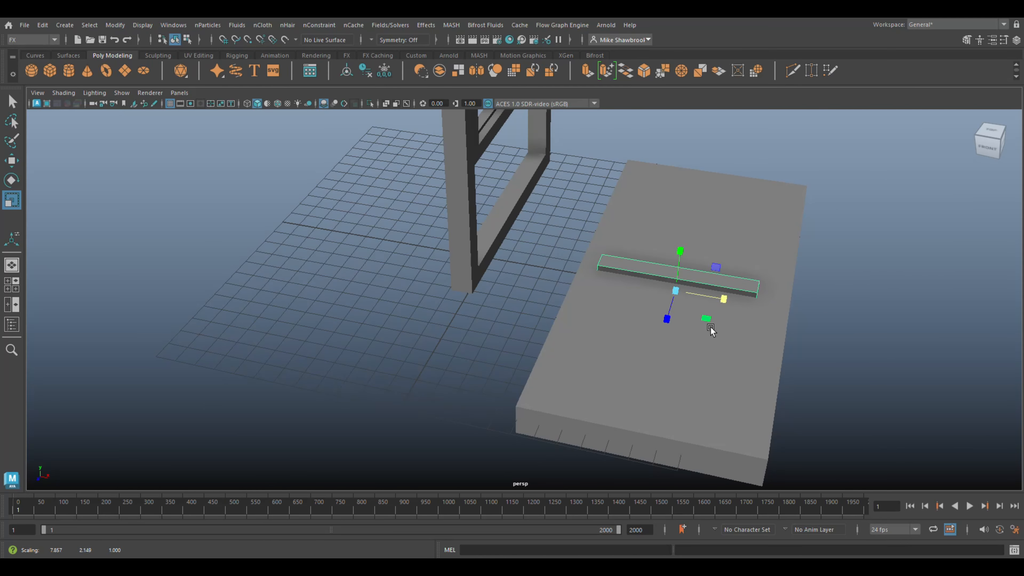
Raise the narrow bar along Y so it rests on the slab's top surface, at about 1.71.
key("w")
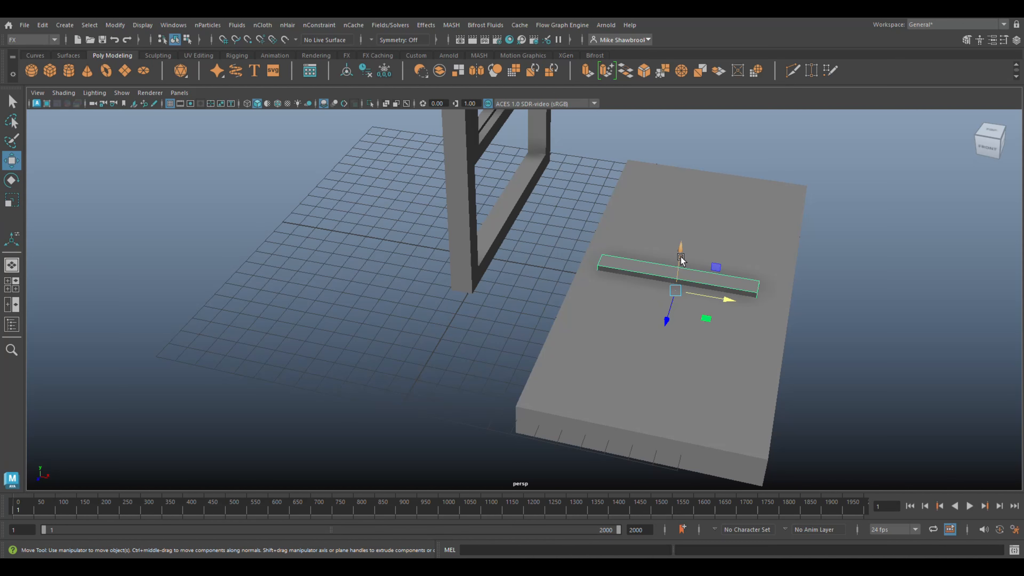
left_click_drag(675, 331, 624, 305, "alt")
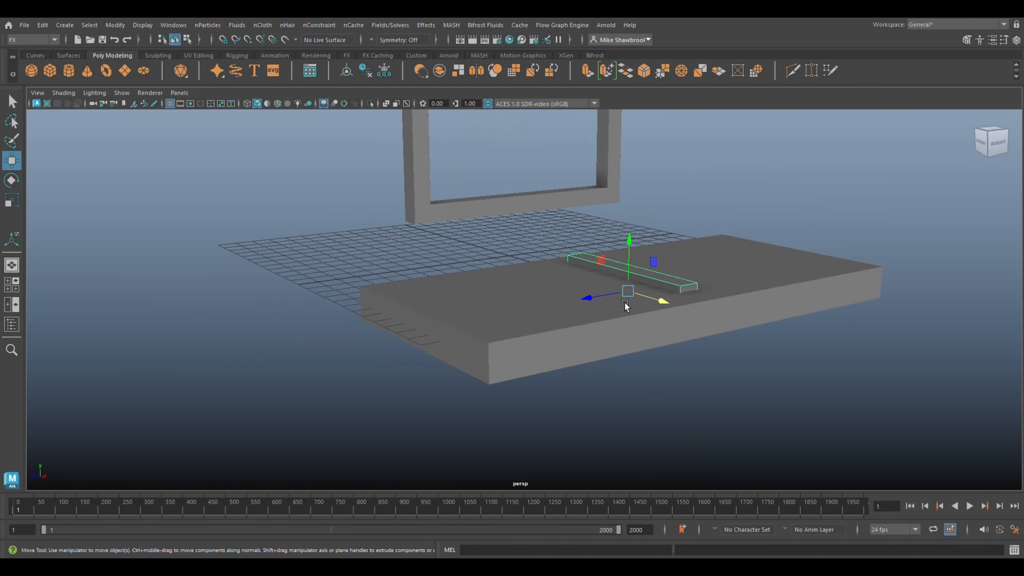
left_click_drag(628, 235, 636, 199)
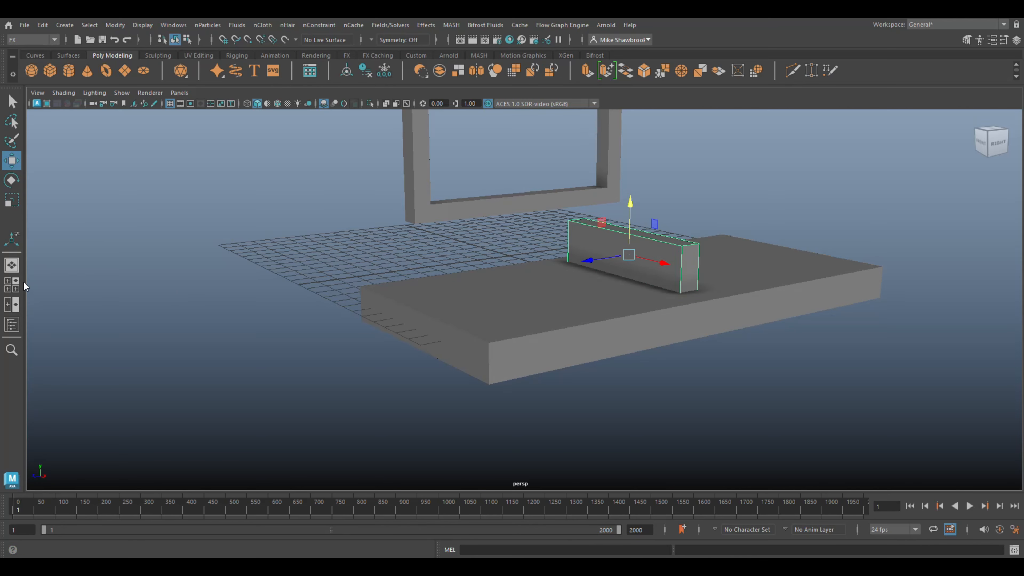
Select all the window parts in the maximized top view and hide them.
left_click(12, 284)
key("space")
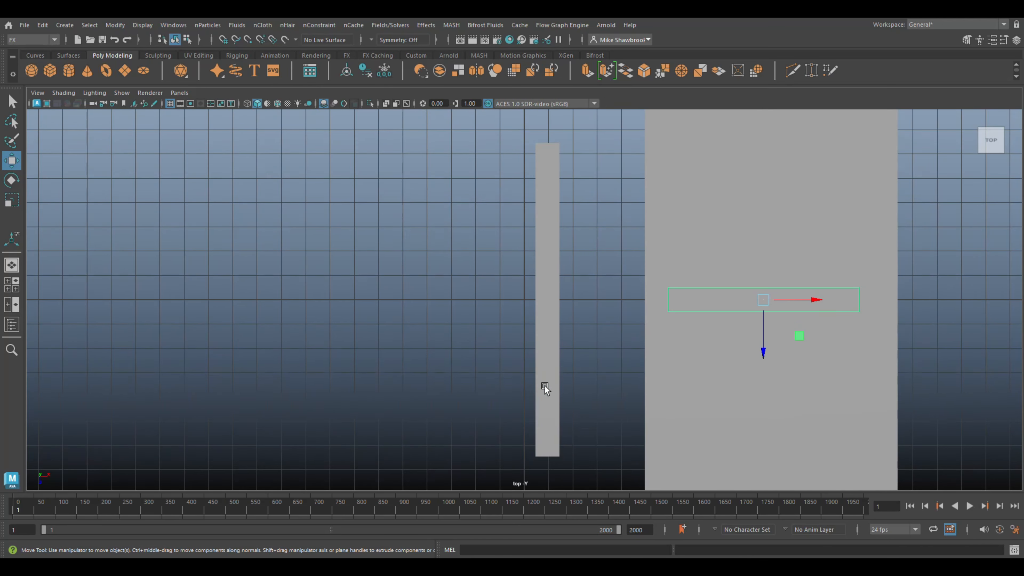
left_click_drag(487, 154, 578, 494)
key("ctrl+h")
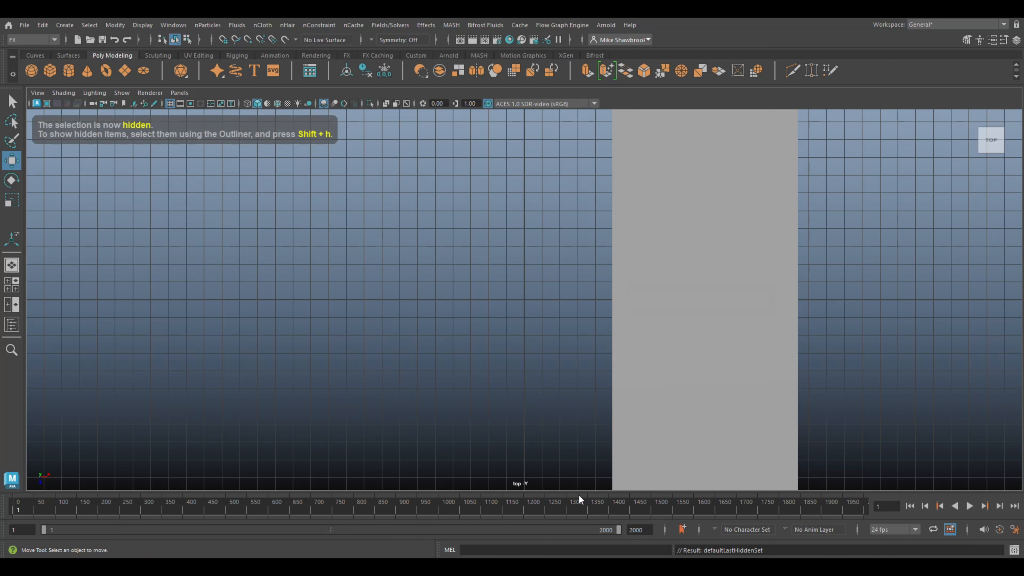
Move the slab and the bar along X to centre both on the world origin.
left_click(628, 394)
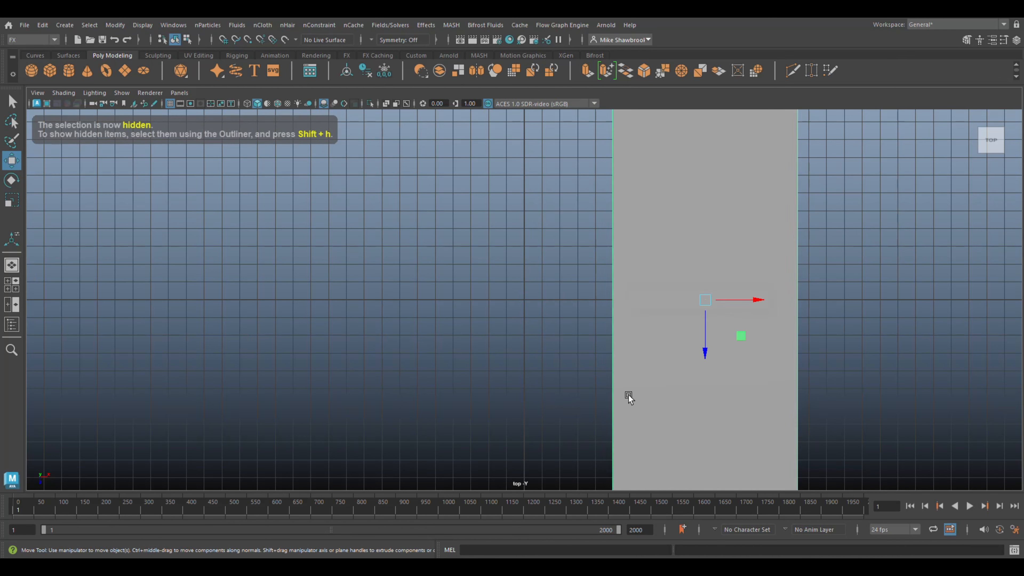
left_click_drag(757, 301, 532, 304)
left_click(691, 297)
left_click_drag(699, 301, 518, 312)
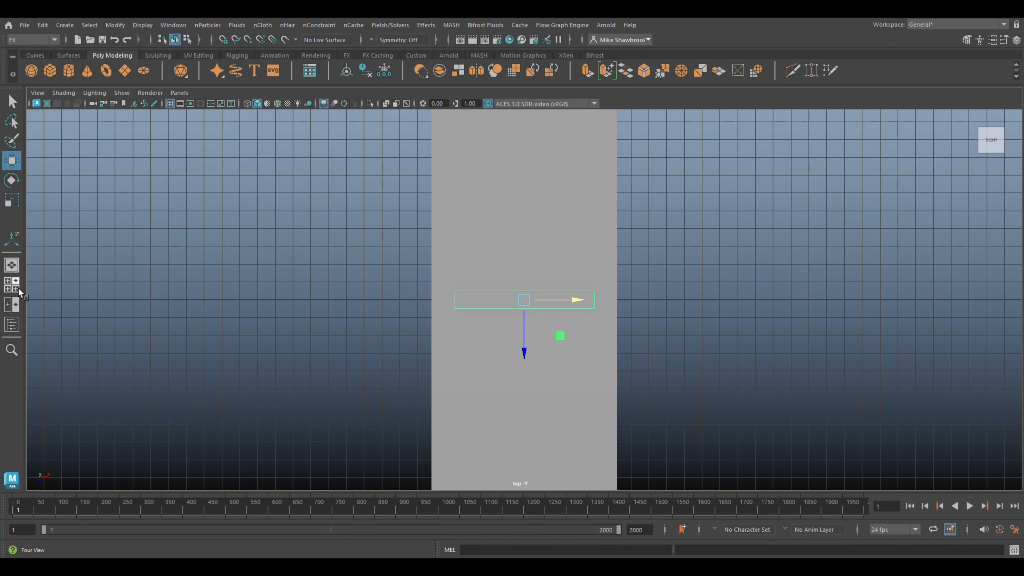
Return to the maximized perspective view and look down on the slab and bar.
left_click(12, 284)
key("space")
left_click_drag(654, 286, 651, 407, "alt")
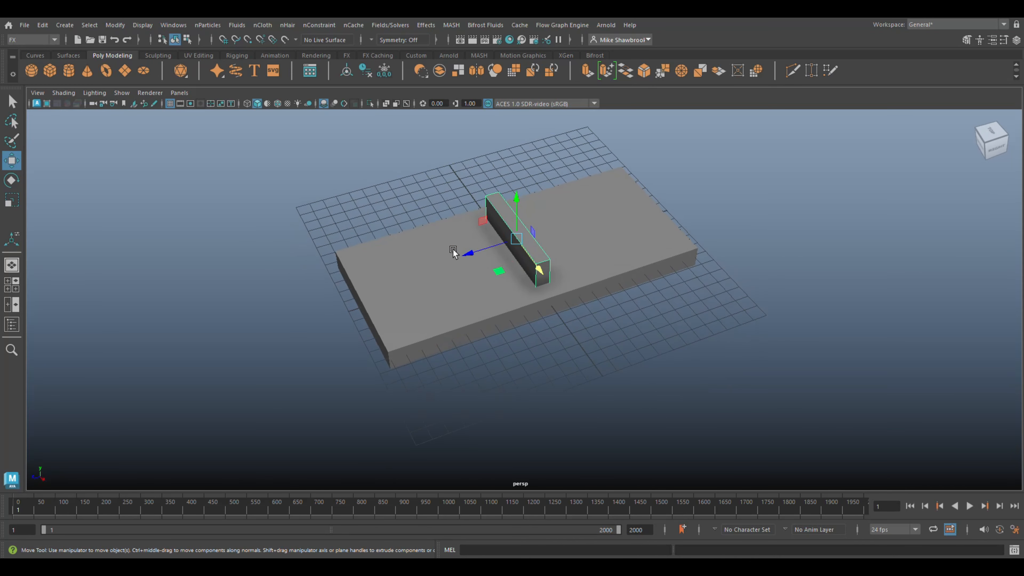
Try sliding the bar back and forth along the slab's length, and undo the moves.
left_click_drag(469, 258, 516, 283)
left_click_drag(498, 247, 520, 335)
key("ctrl+z")
key("ctrl+z")
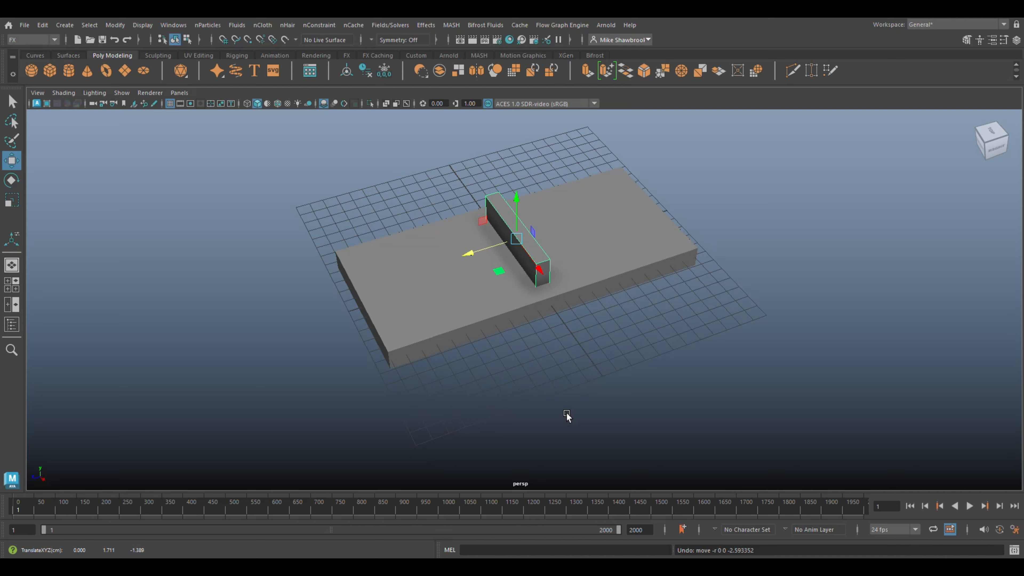
Open the bar's attributes and lock its Rotate, Scale, Shear and Rotate Axis values.
key("ctrl+a")
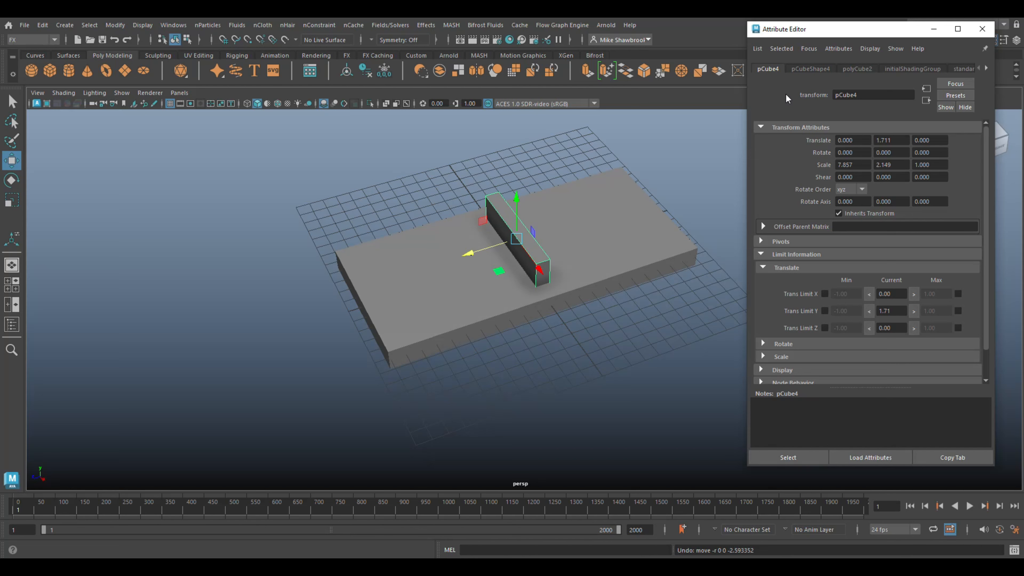
right_click(818, 153)
left_click(864, 207)
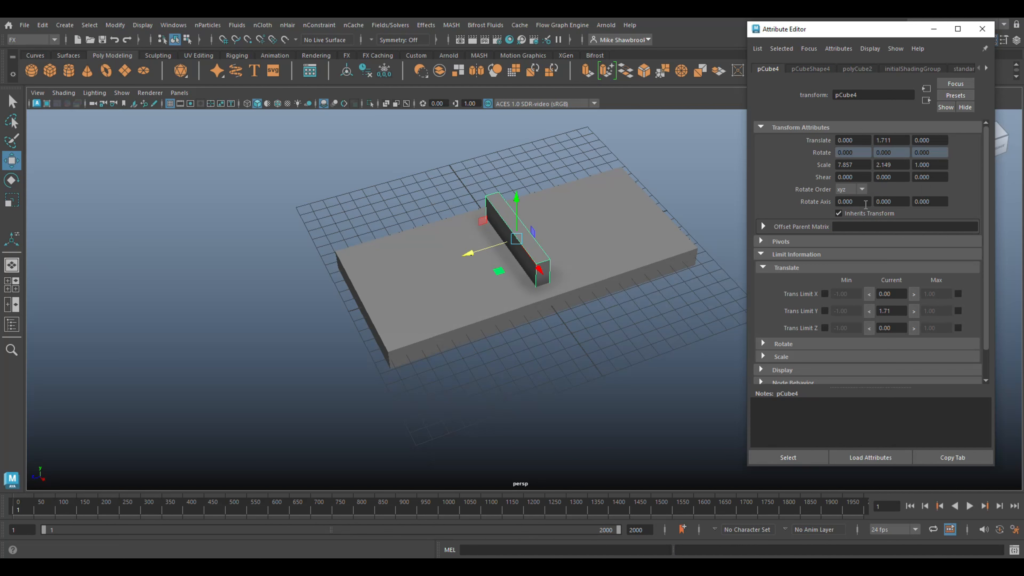
right_click(819, 161)
left_click(861, 208)
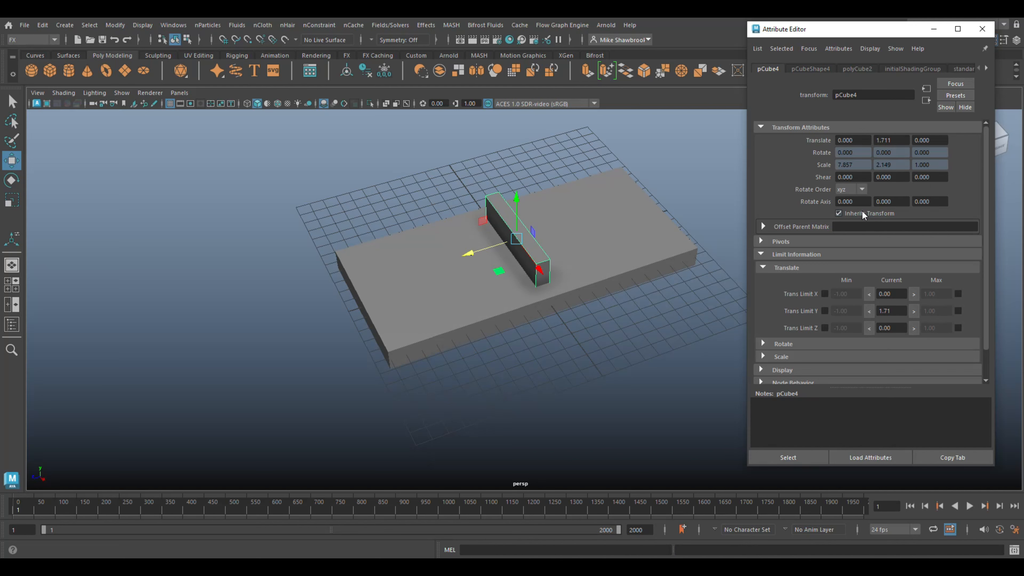
right_click(821, 177)
left_click(861, 225)
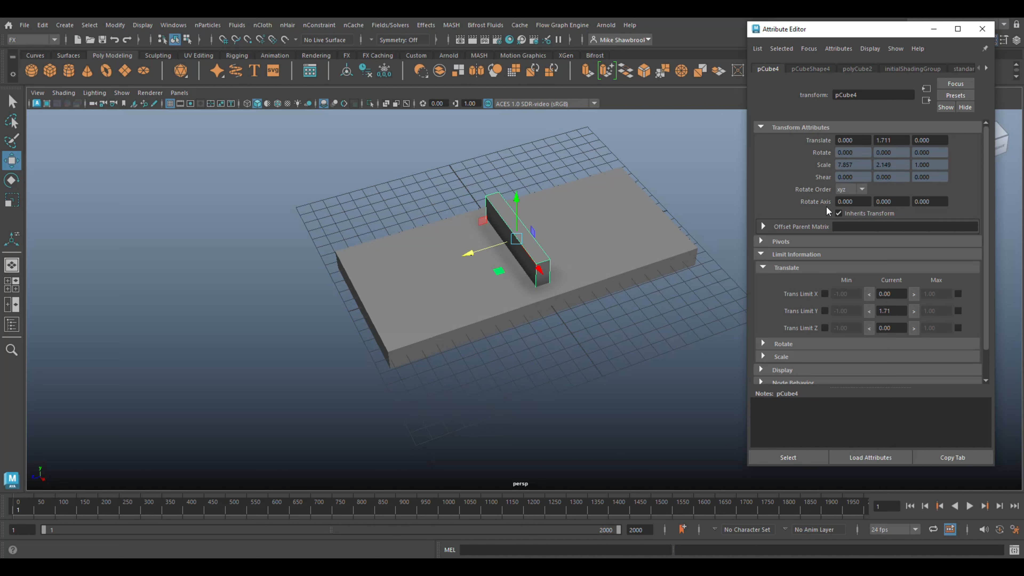
right_click(818, 201)
left_click(862, 249)
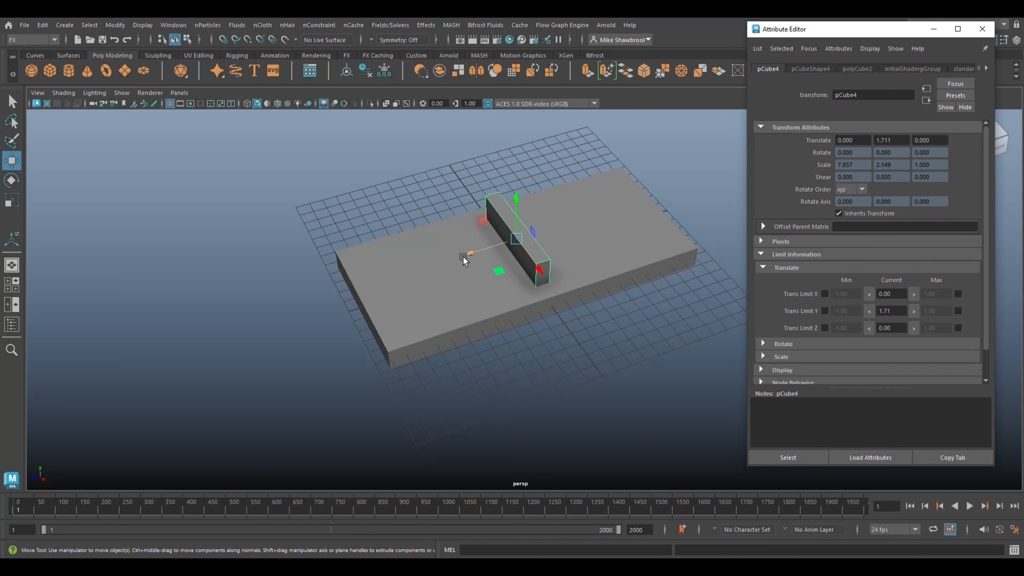
Slide the bar to the slab's positive Z end and enable a maximum Z translation limit of 9.22.
left_click_drag(471, 255, 490, 278)
key("ctrl+z")
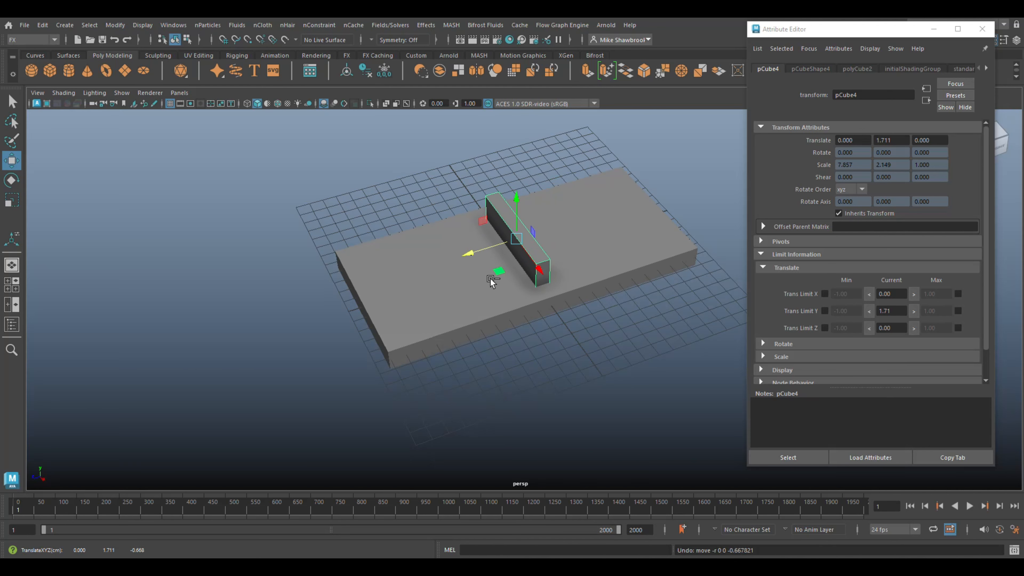
left_click(941, 139)
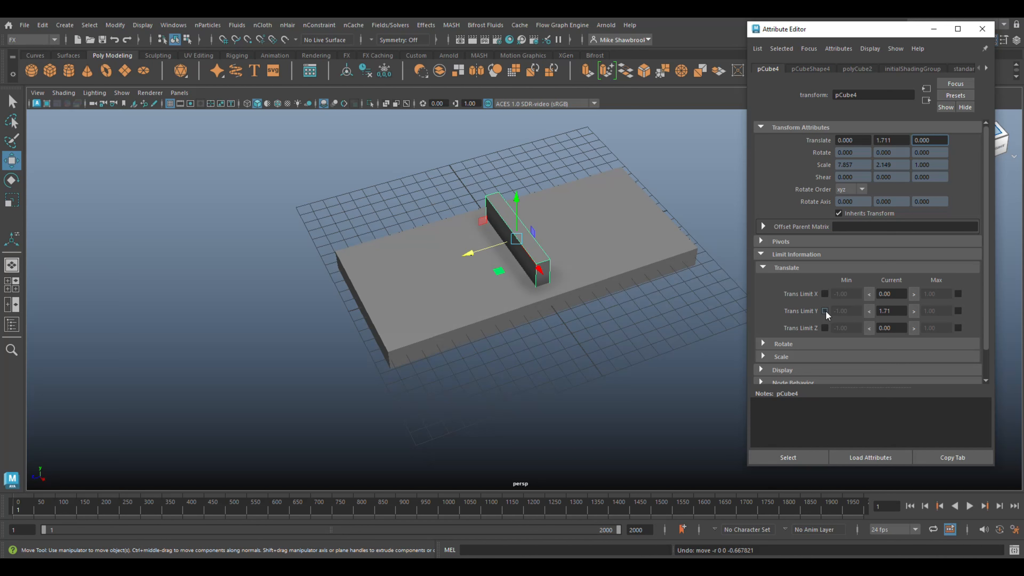
left_click(895, 329)
left_click_drag(464, 264, 334, 296)
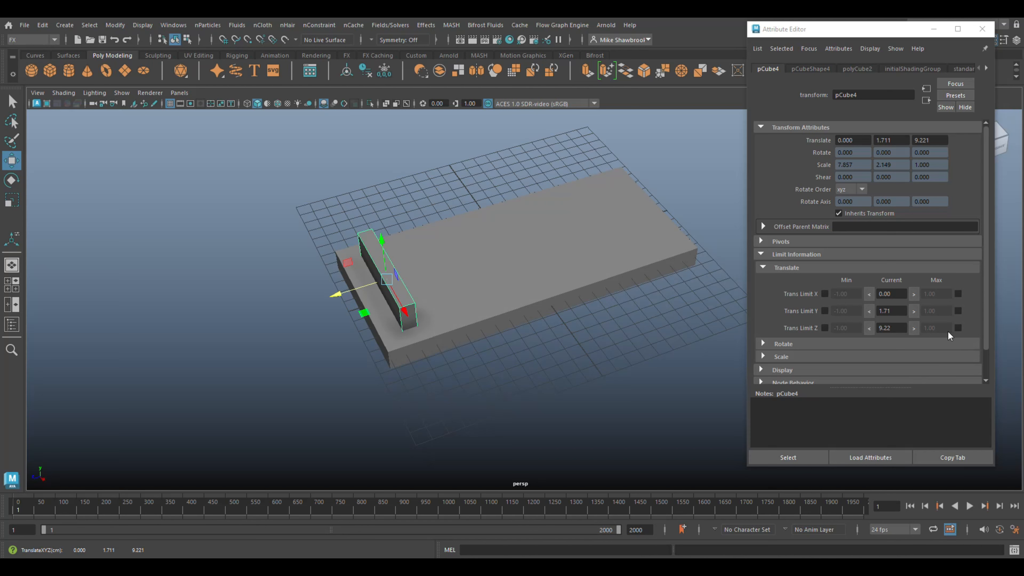
left_click(913, 329)
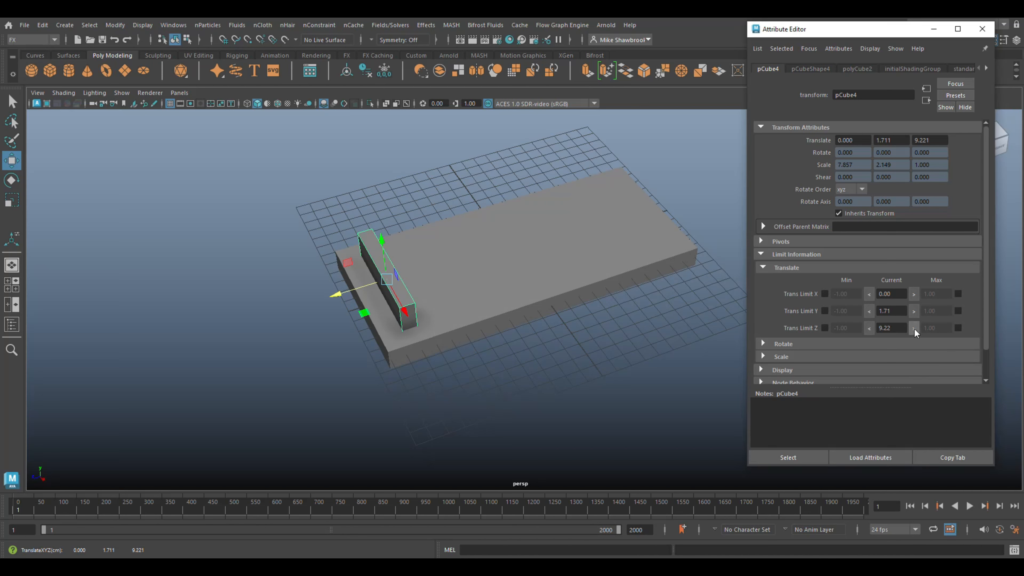
left_click(957, 328)
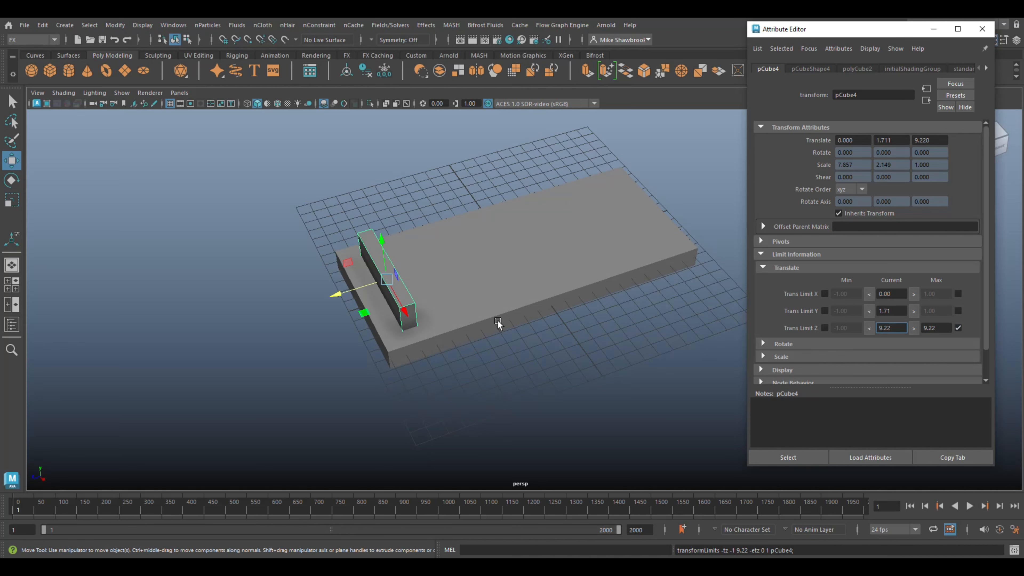
Slide the bar to the slab's opposite end, fine-tuning it in the top view to about -9.185 on Z.
left_click_drag(336, 299, 598, 271)
left_click(12, 285)
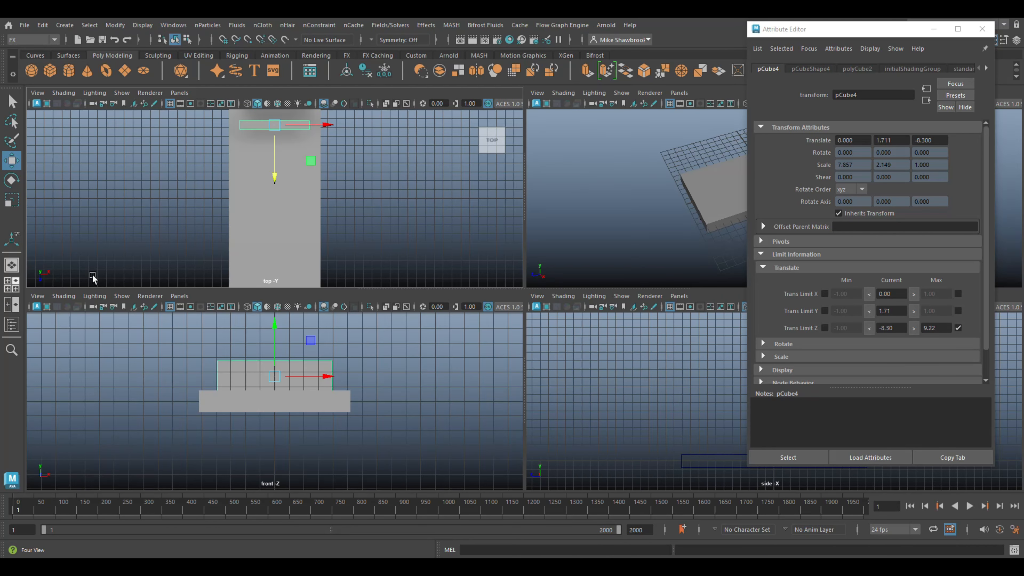
key("space")
key("a")
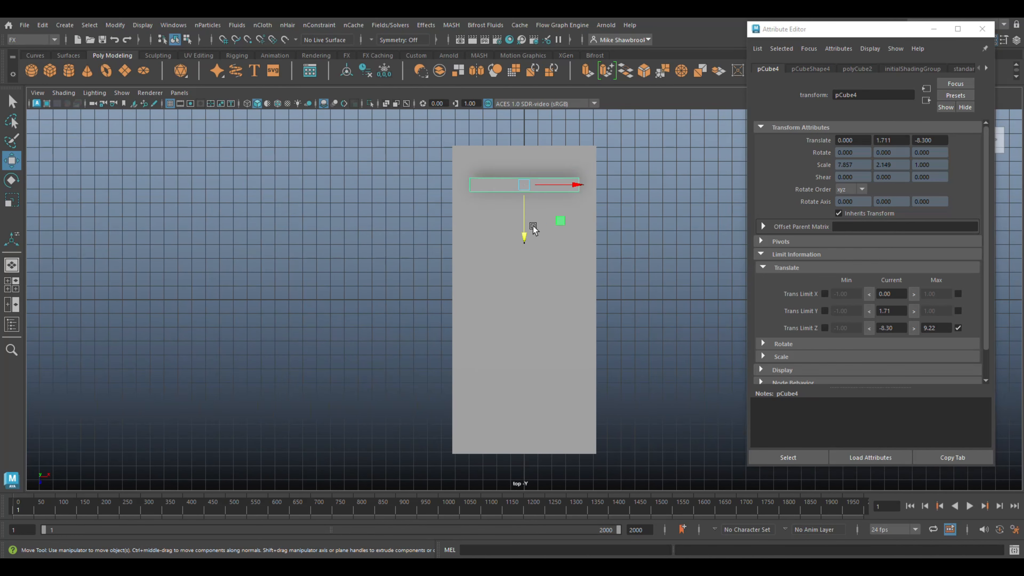
left_click_drag(522, 239, 526, 214)
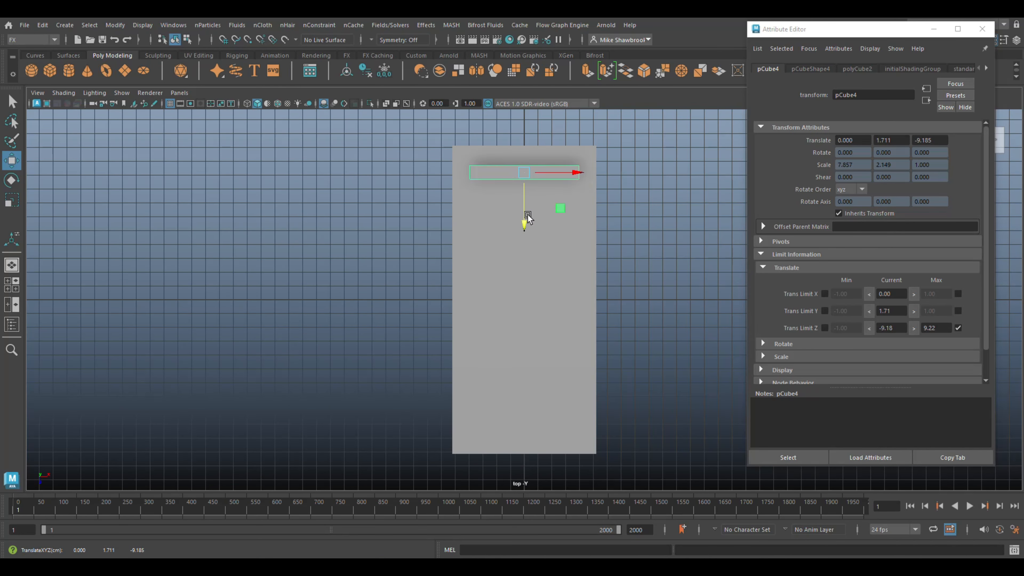
Set the bar's current Z translation to -9.18 and enable that value as its minimum Z limit.
left_click(898, 329)
key("BackSpace")
key("BackSpace")
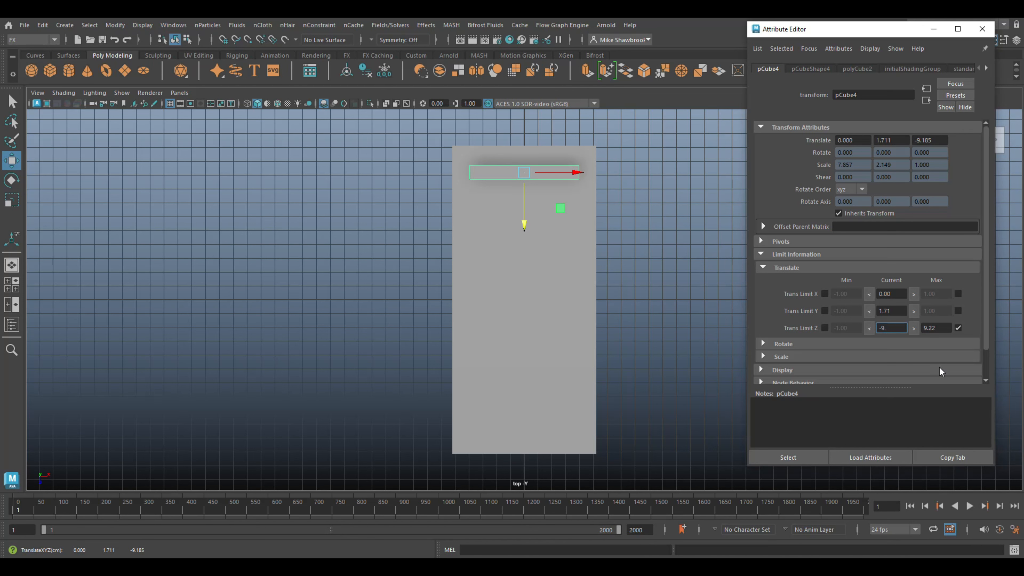
type("22")
left_click(824, 328)
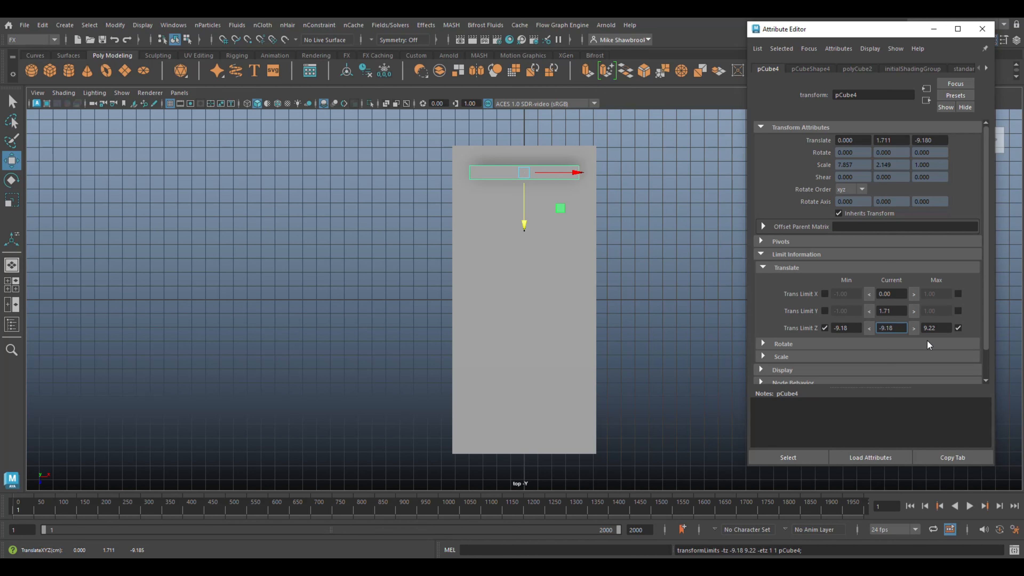
key("BackSpace")
key("BackSpace")
type("22")
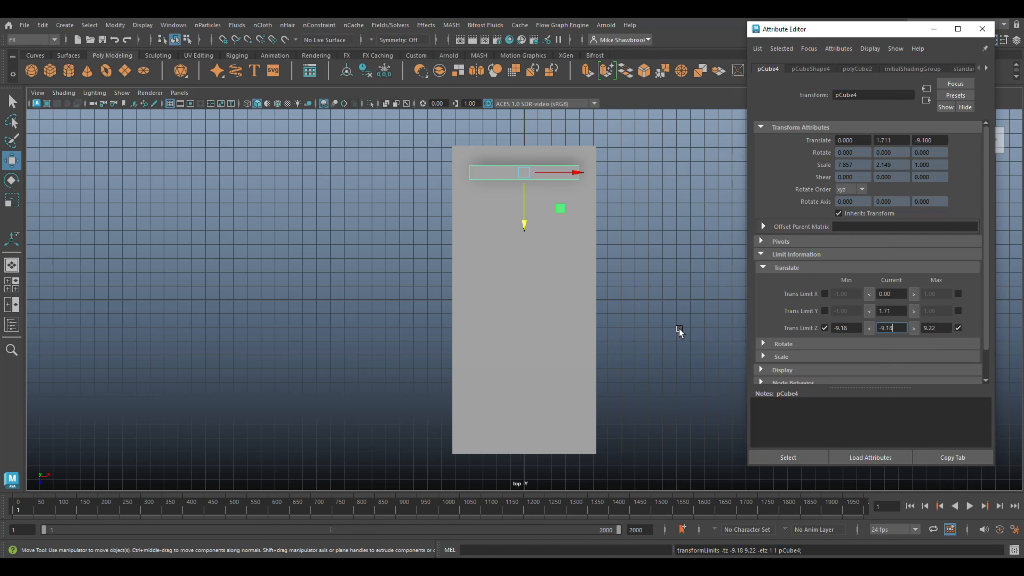
Deselect the bar, restore the four-view layout and close the attributes window.
left_click(677, 303)
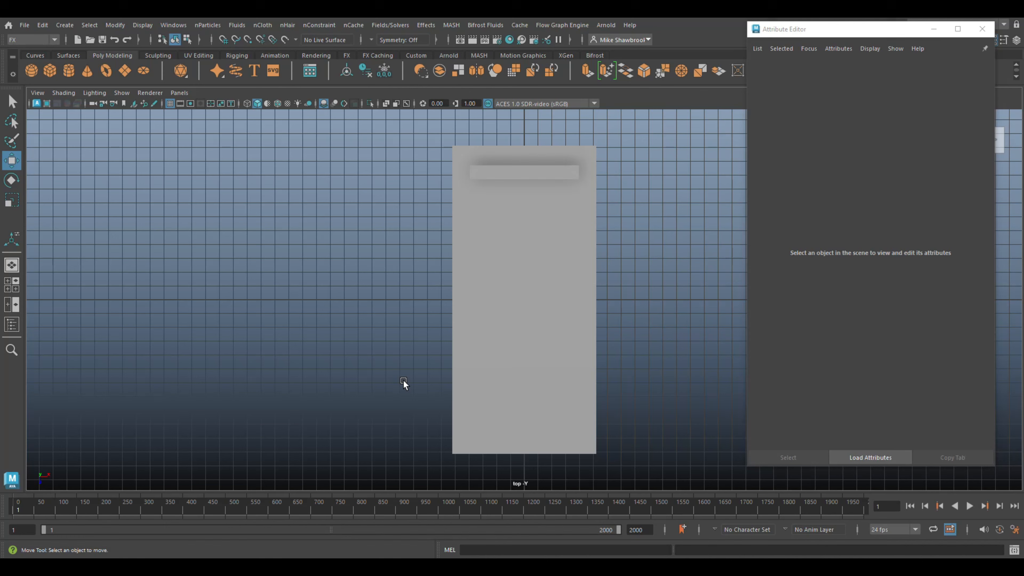
left_click(17, 288)
left_click(981, 29)
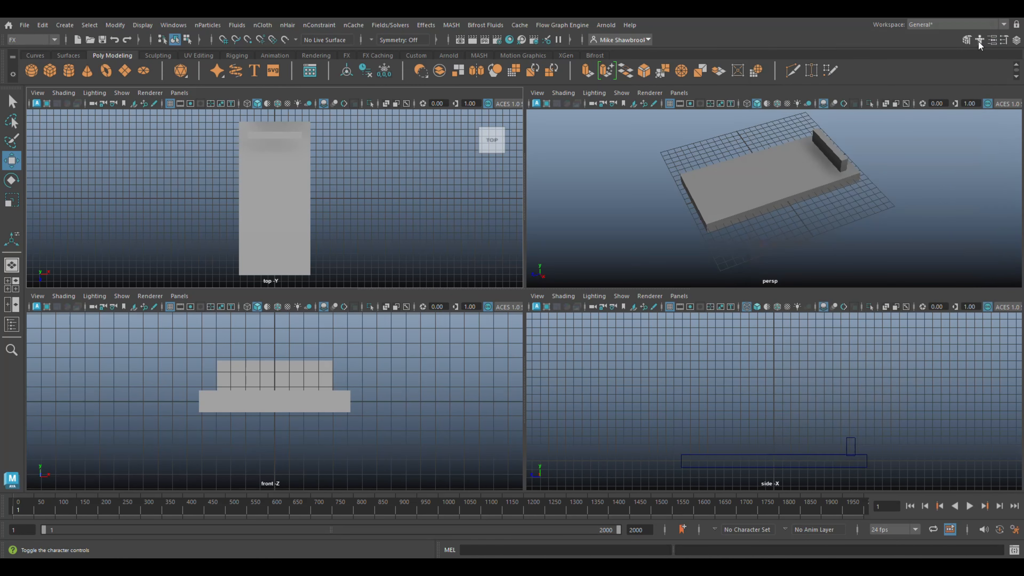
Maximize the perspective view and slide the bar back and forth along Z over the slab to test its translation limits.
key("space")
left_click(639, 212)
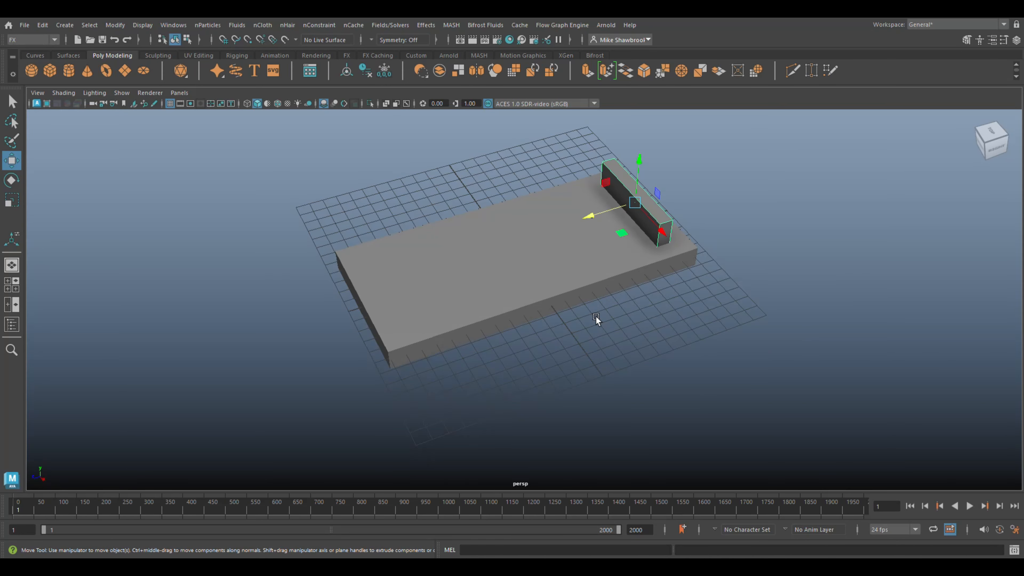
left_click_drag(591, 211, 458, 299)
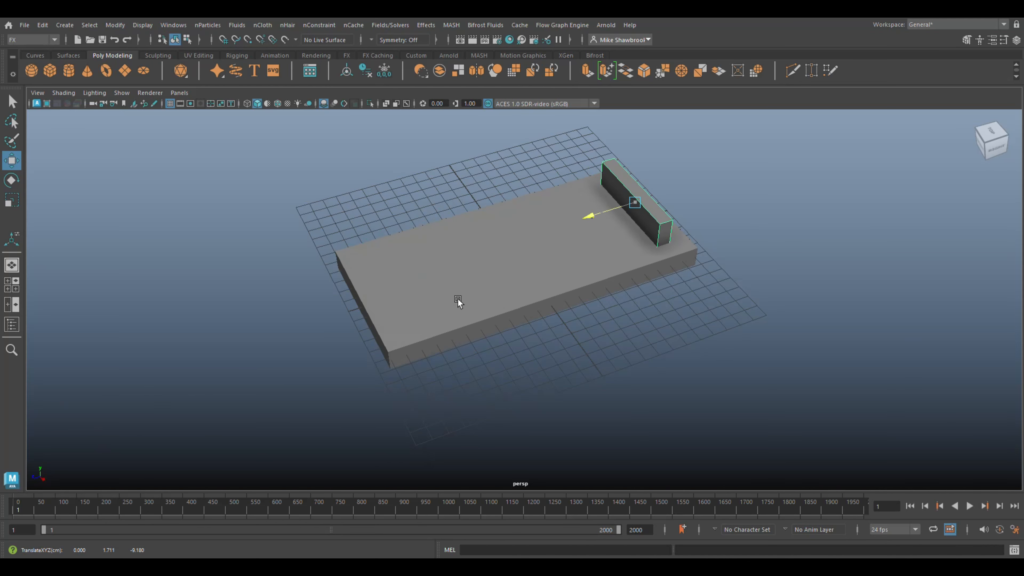
left_click_drag(743, 311, 721, 338, "alt")
scroll(724, 363, "down", 2)
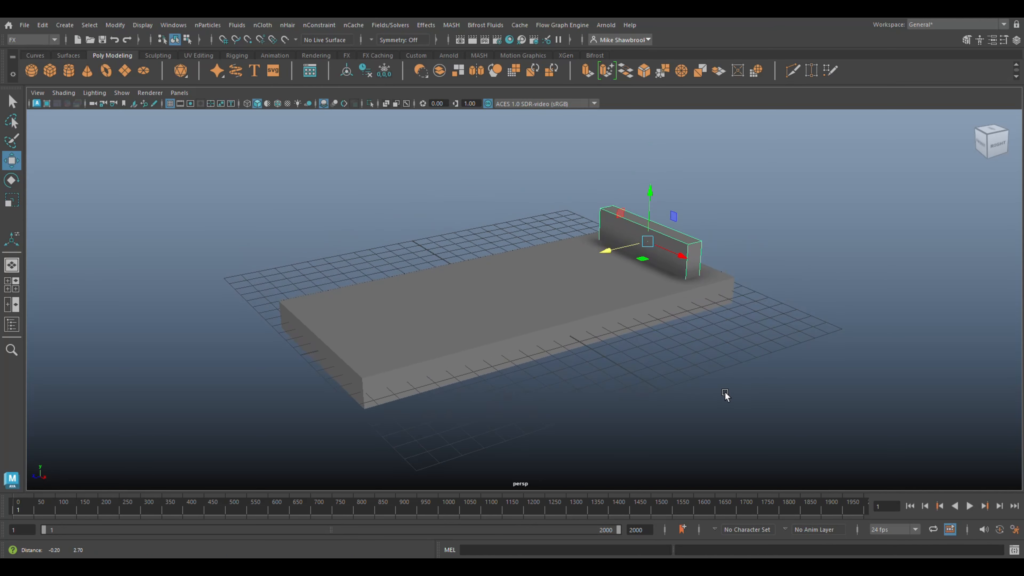
scroll(729, 394, "down", 1)
left_click_drag(744, 373, 576, 369, "alt")
left_click_drag(566, 369, 612, 371, "alt")
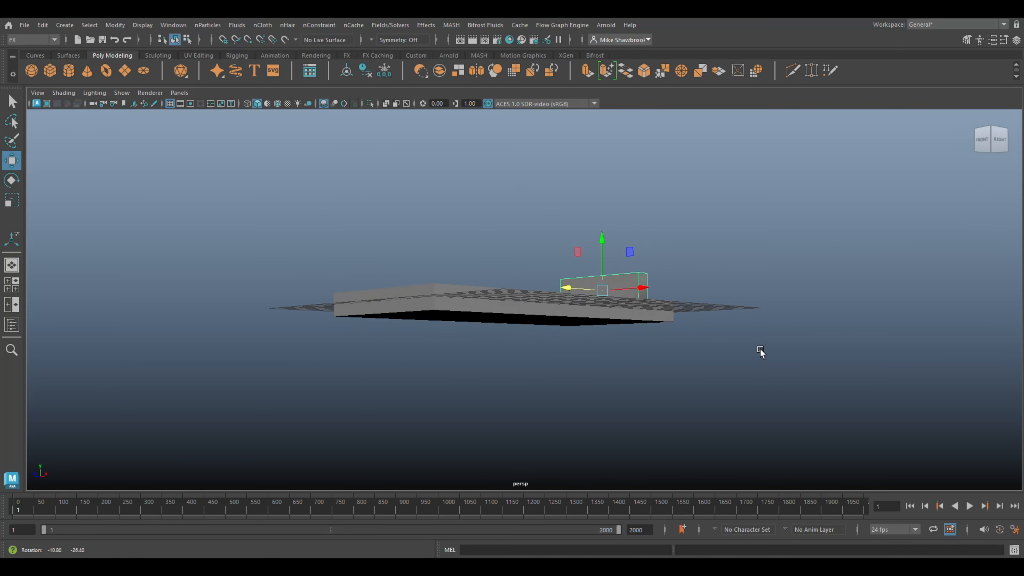